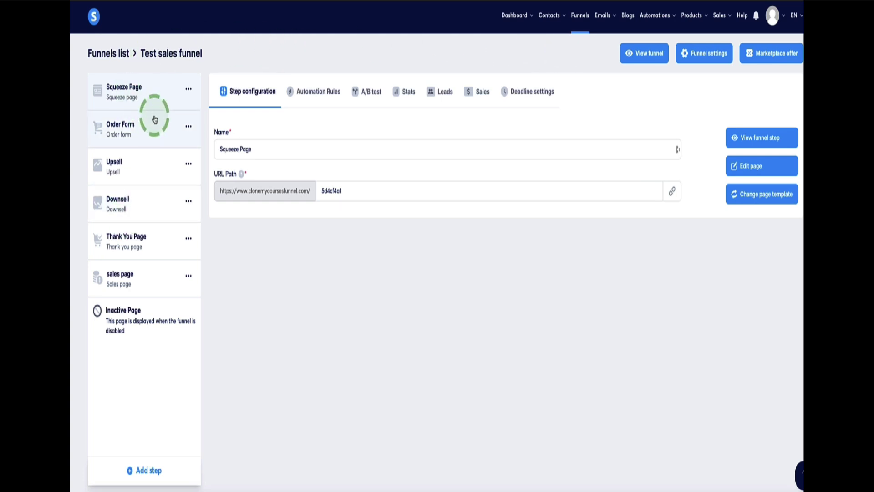
# Step: Select the Order Form step and open its Payment info checkout page in the editor
pyautogui.click(140, 132)
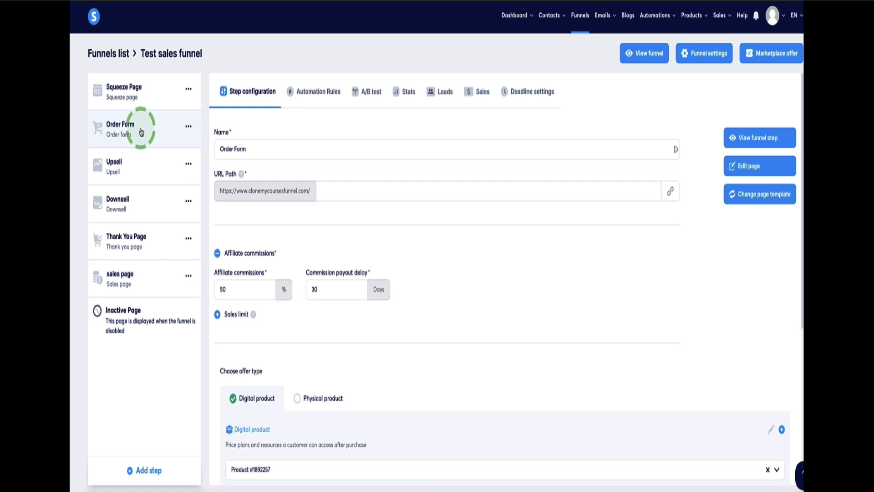
pyautogui.click(728, 165)
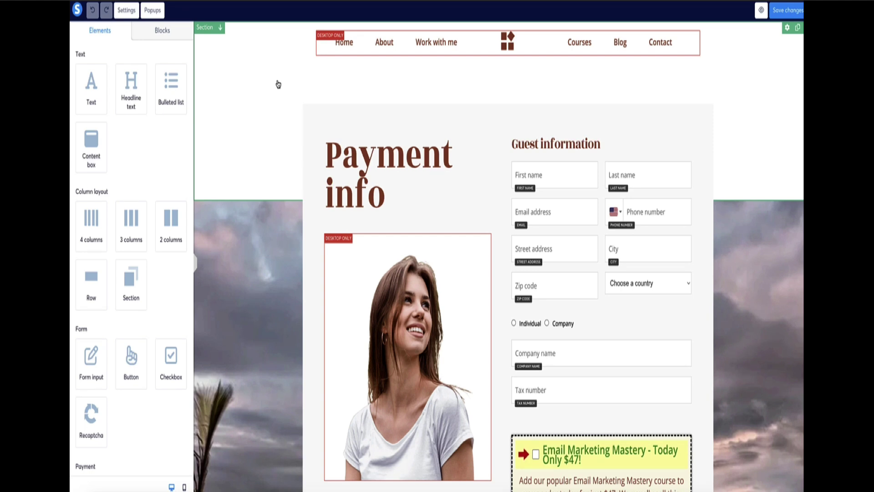
# Step: Drag a Countdown element from the Other elements onto the page above the Payment info heading
pyautogui.scroll(-6, 133, 98)
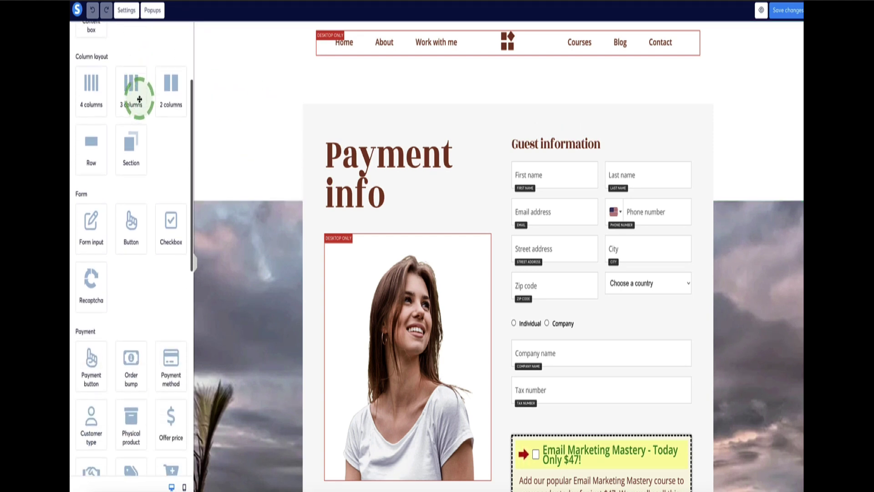
pyautogui.scroll(-7, 140, 99)
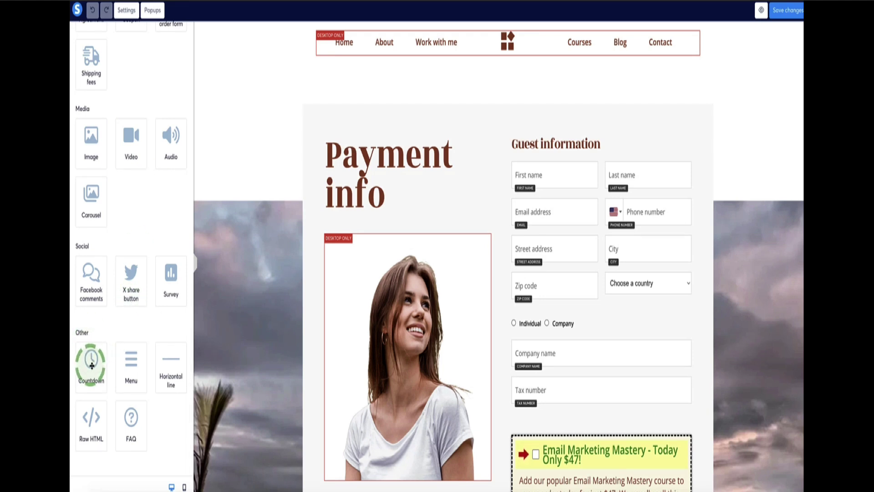
pyautogui.moveTo(92, 366); pyautogui.dragTo(505, 145)
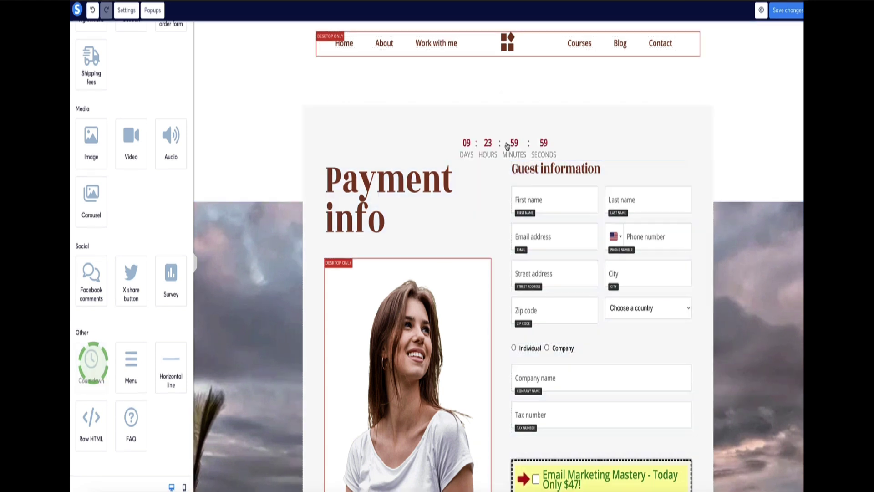
# Step: Set the countdown's Time font size to 38 and Text font size to 18
pyautogui.click(508, 147)
pyautogui.click(444, 144)
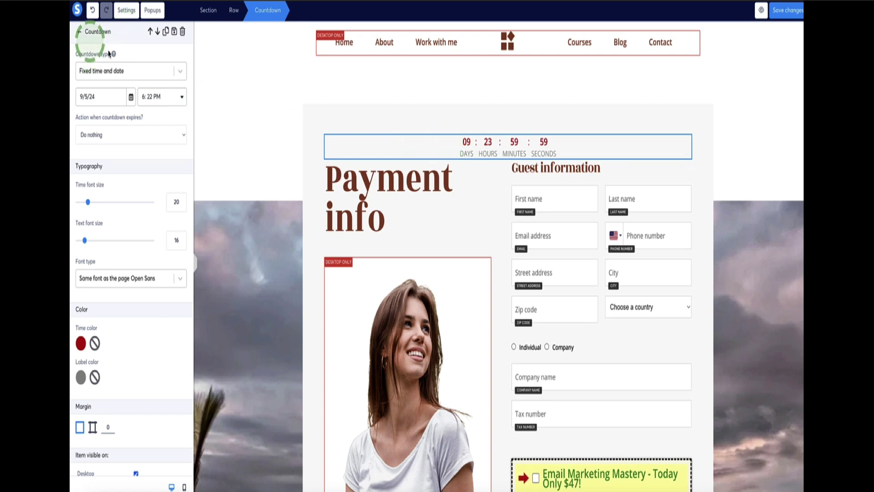
pyautogui.scroll(-2, 130, 140)
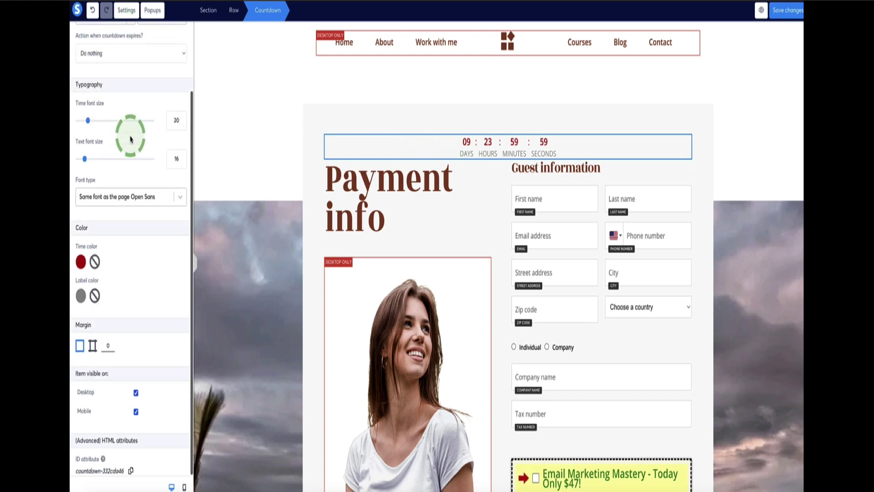
pyautogui.scroll(2, 131, 138)
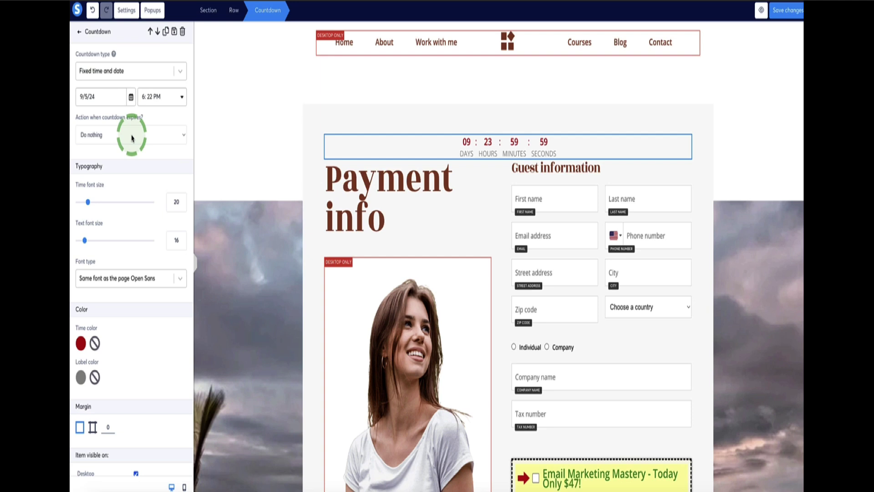
pyautogui.moveTo(92, 203); pyautogui.dragTo(102, 202)
pyautogui.moveTo(86, 238); pyautogui.dragTo(87, 235)
# Step: Switch the countdown margin to separate sides and set the bottom margin to 28
pyautogui.scroll(-2, 91, 235)
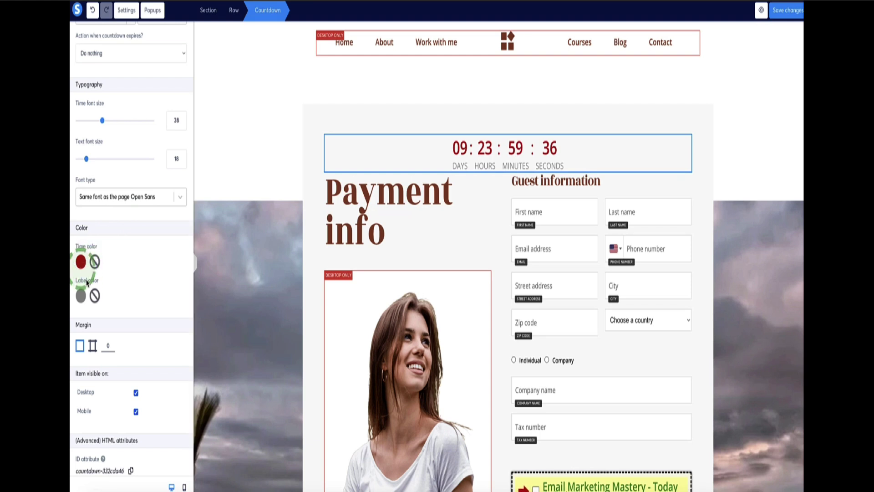
pyautogui.click(92, 346)
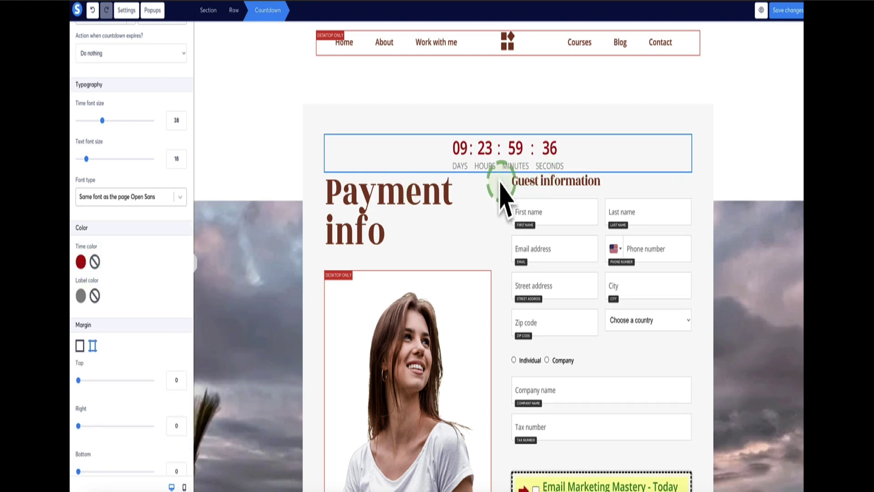
pyautogui.click(283, 131)
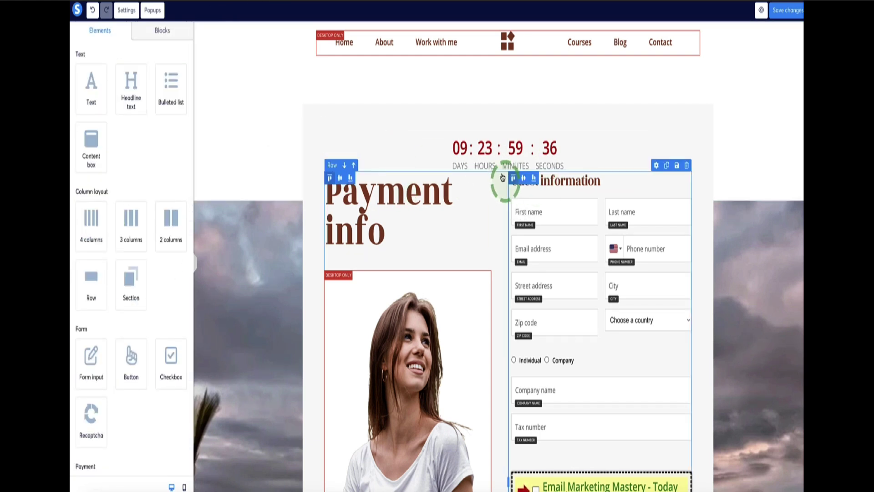
pyautogui.click(497, 154)
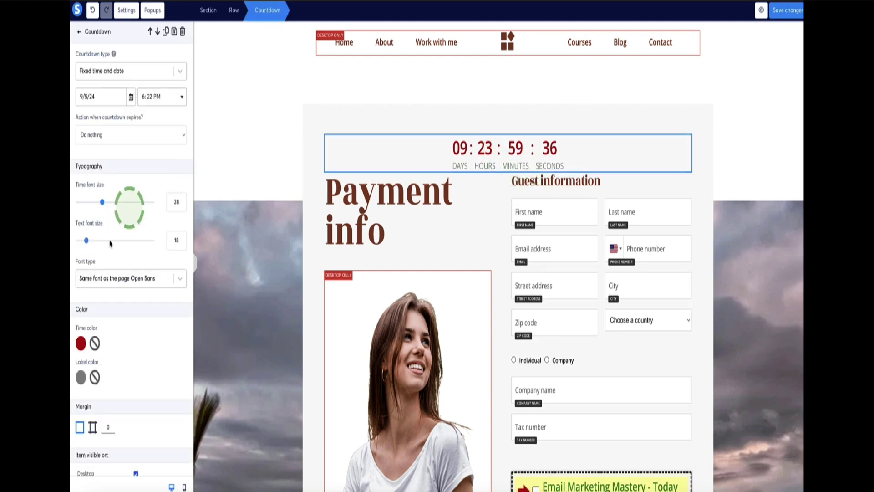
pyautogui.scroll(-2, 110, 246)
pyautogui.click(92, 347)
pyautogui.scroll(-2, 107, 344)
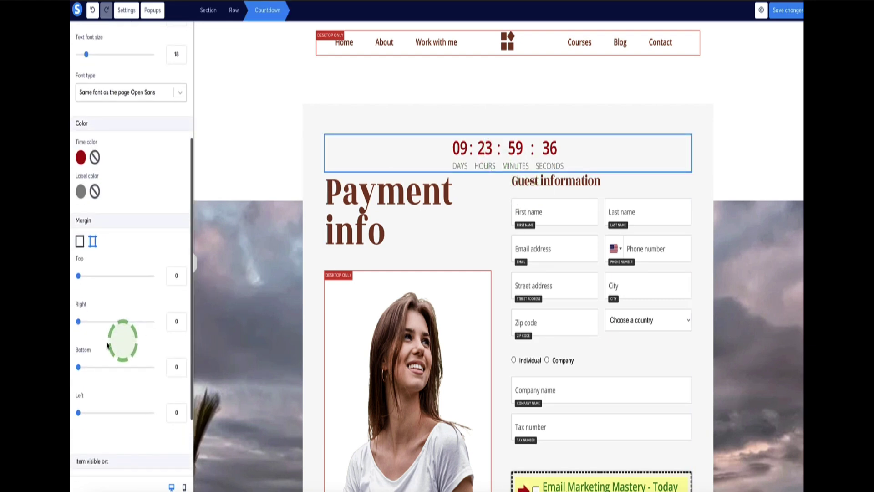
pyautogui.moveTo(79, 370); pyautogui.dragTo(89, 371)
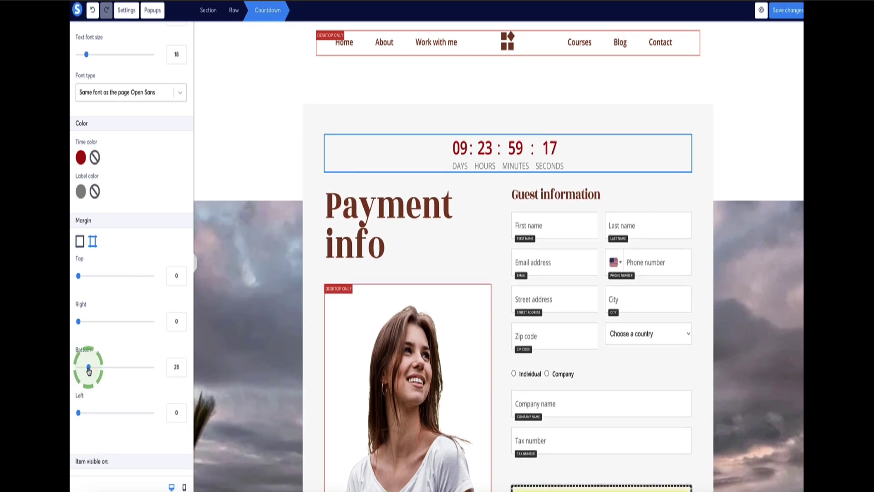
pyautogui.click(279, 163)
pyautogui.click(436, 158)
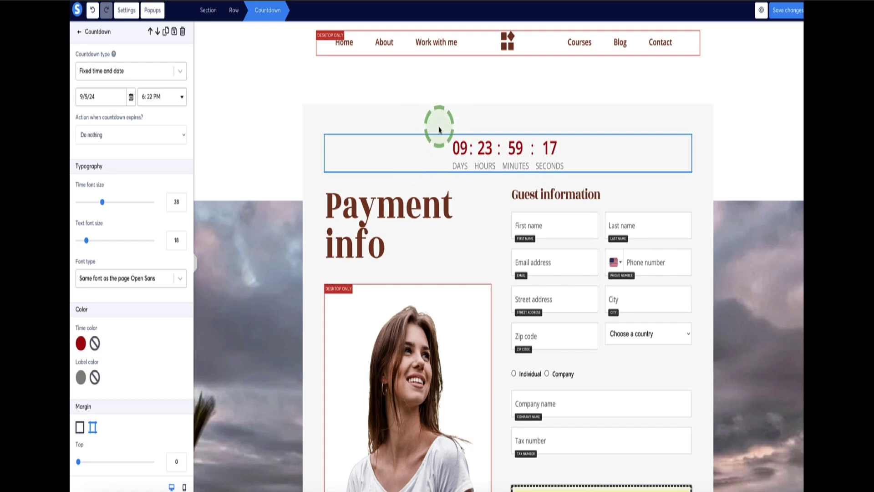
pyautogui.click(309, 155)
pyautogui.scroll(-15, 309, 156)
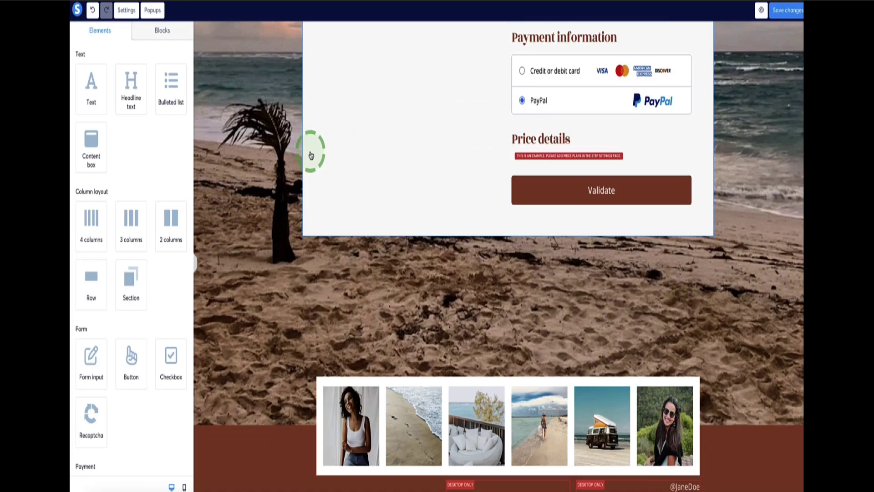
pyautogui.scroll(14, 310, 156)
pyautogui.scroll(1, 311, 155)
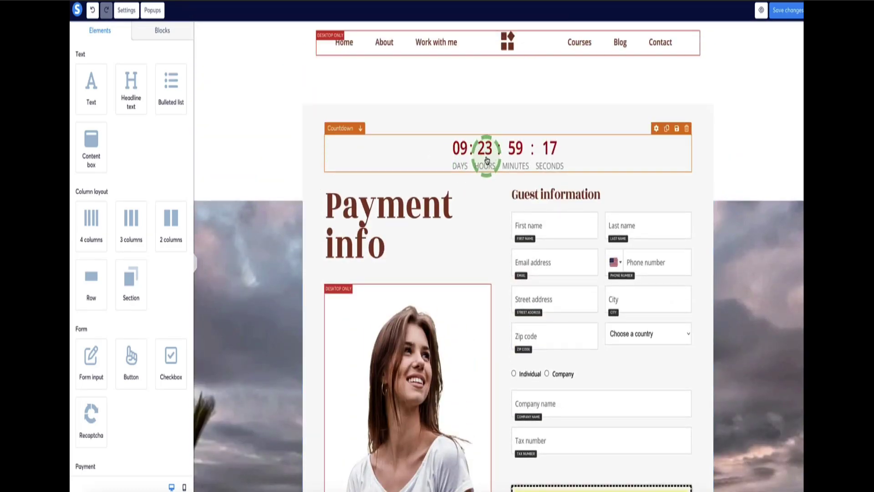
pyautogui.scroll(-15, 483, 157)
pyautogui.scroll(14, 445, 262)
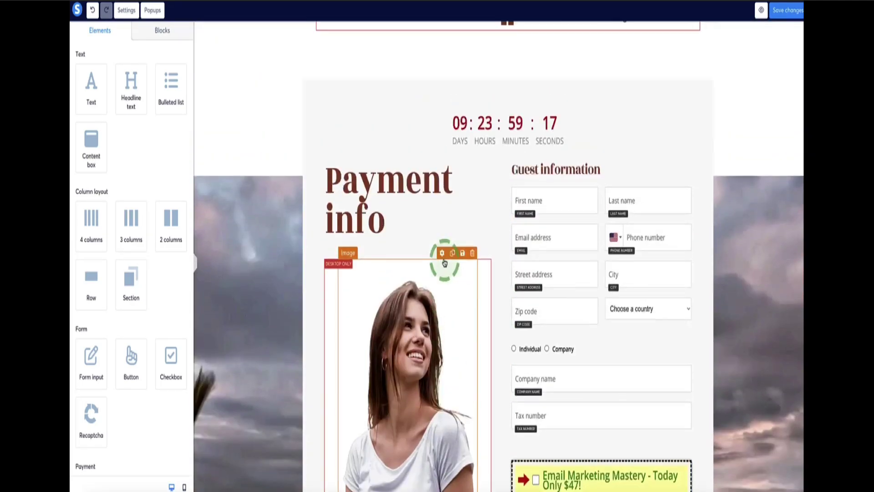
pyautogui.scroll(1, 445, 263)
pyautogui.scroll(-15, 492, 189)
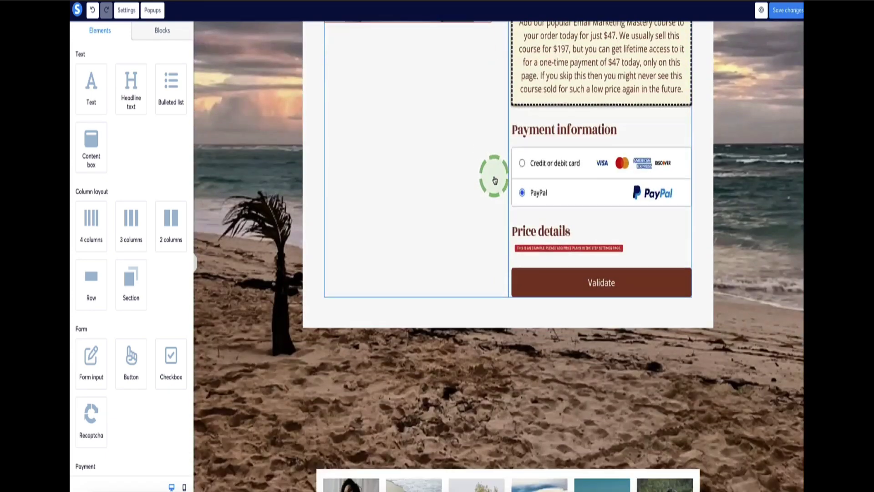
pyautogui.scroll(-2, 495, 180)
pyautogui.scroll(15, 448, 357)
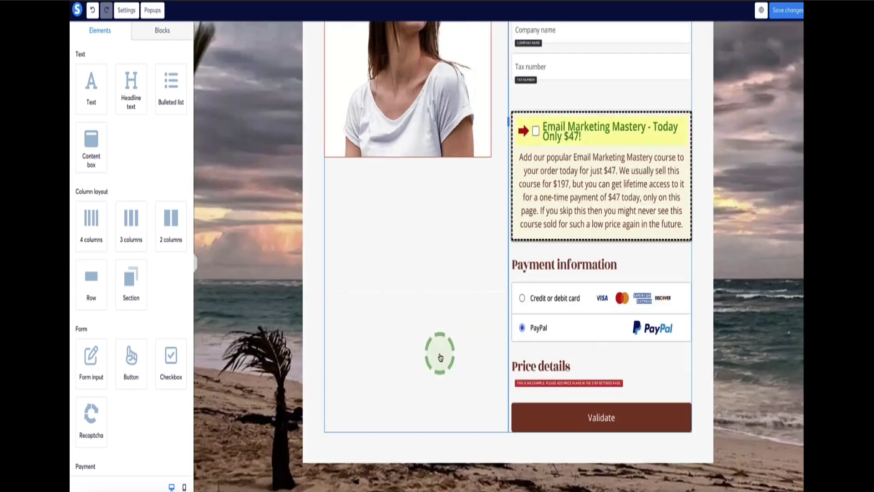
pyautogui.scroll(-10, 431, 244)
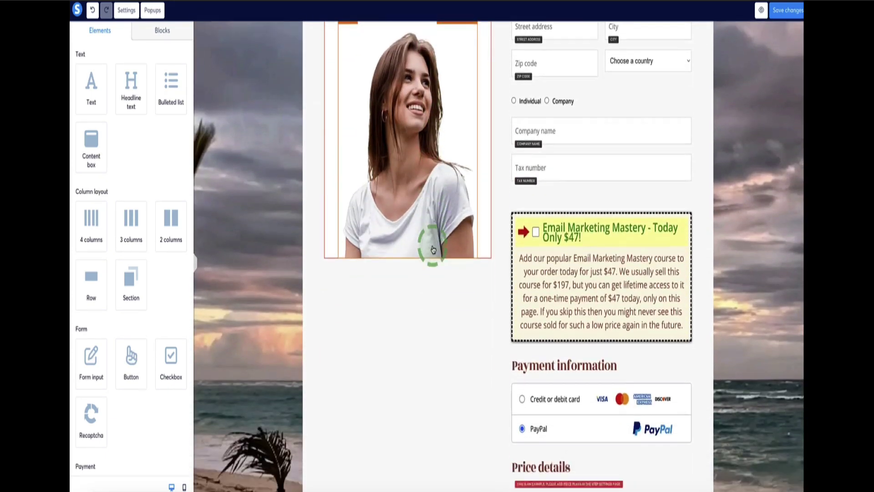
pyautogui.scroll(10, 431, 248)
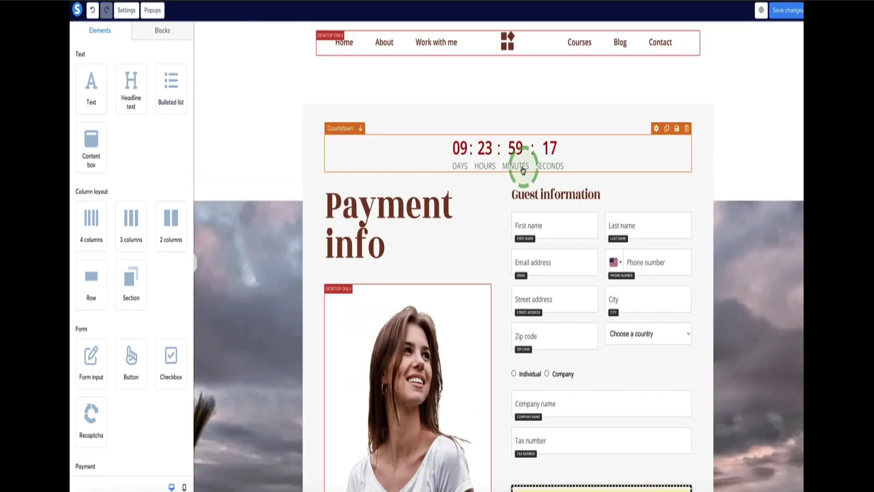
# Step: Set the countdown type to Fixed time and date, ending 9/5/24 at 6:22 PM
pyautogui.click(450, 154)
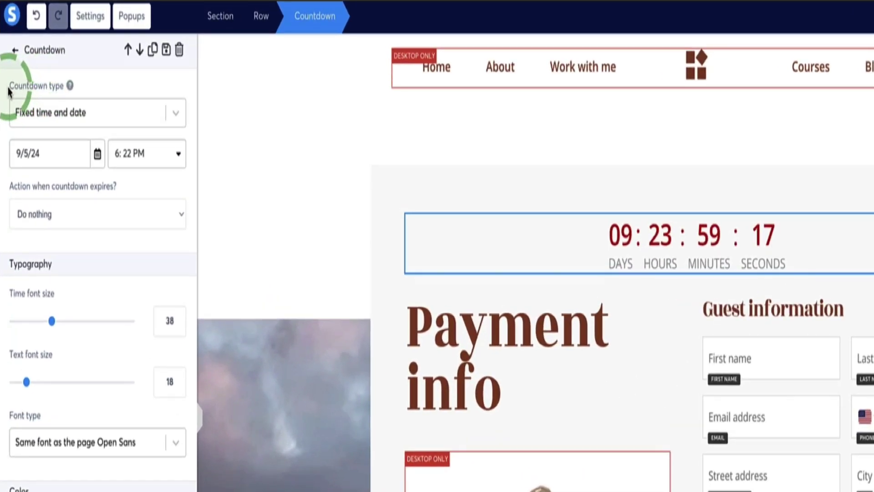
pyautogui.moveTo(8, 91); pyautogui.dragTo(56, 90)
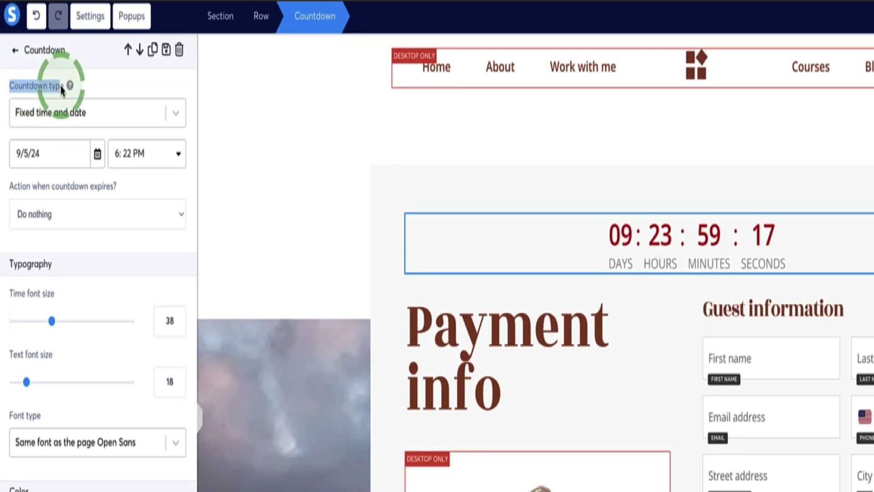
pyautogui.click(173, 112)
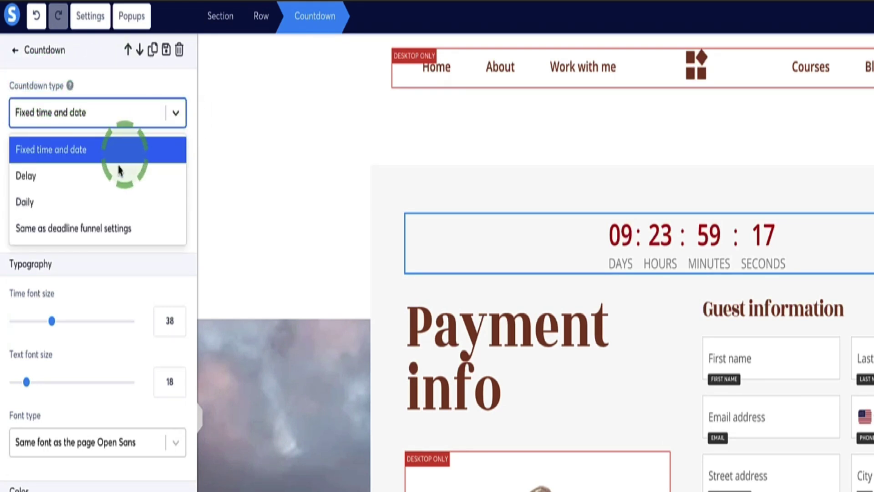
pyautogui.click(50, 152)
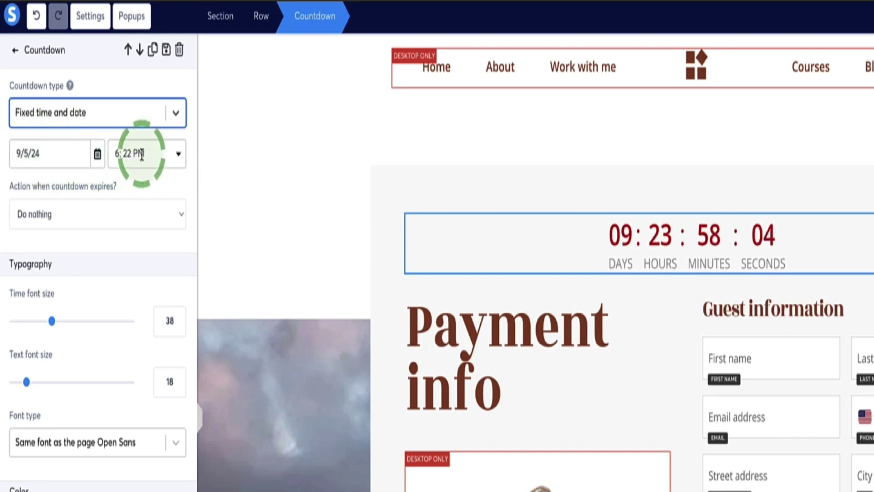
pyautogui.click(97, 154)
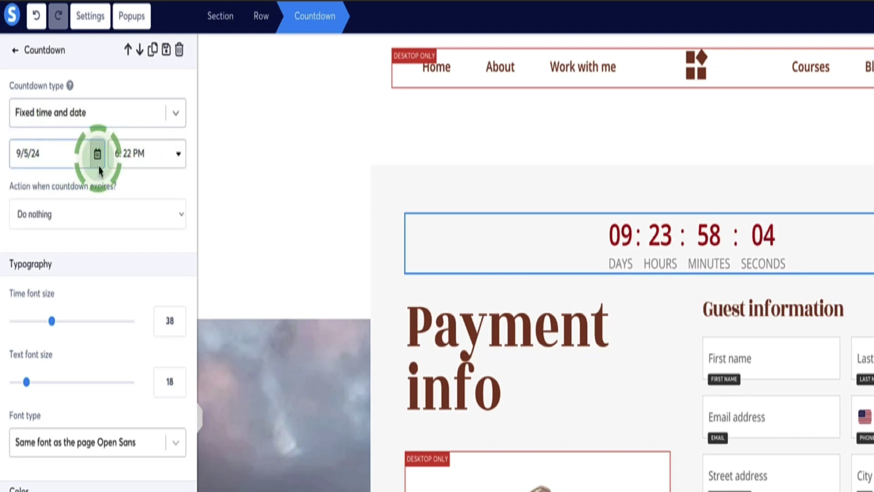
pyautogui.click(179, 173)
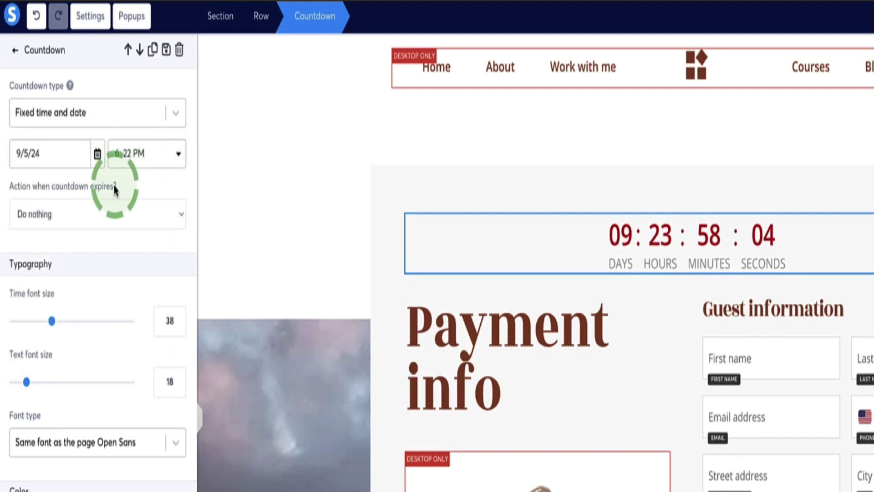
pyautogui.moveTo(122, 188); pyautogui.dragTo(11, 189)
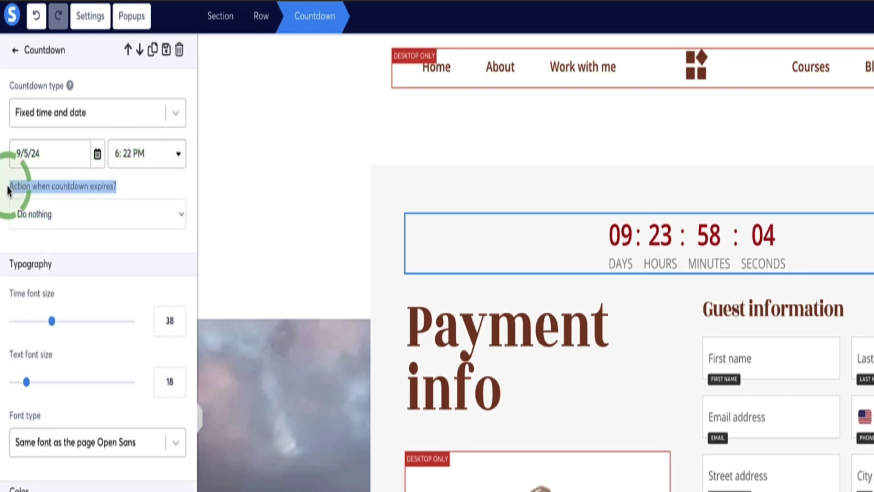
pyautogui.click(128, 184)
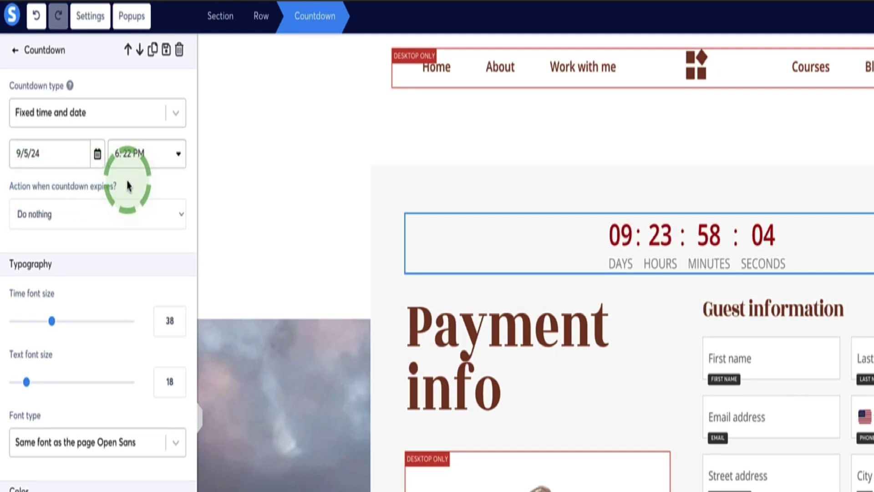
pyautogui.click(176, 213)
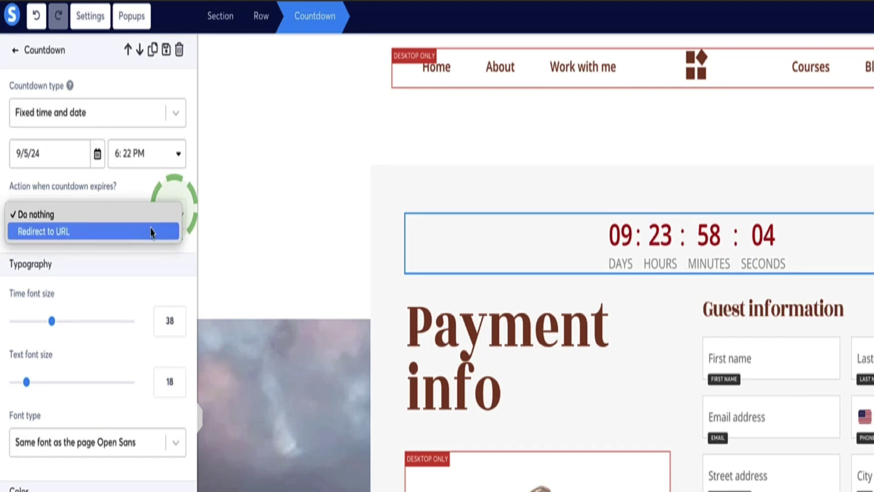
# Step: Set the expiry action to Redirect to URL and change the countdown type to a 1-hour Delay
pyautogui.click(152, 232)
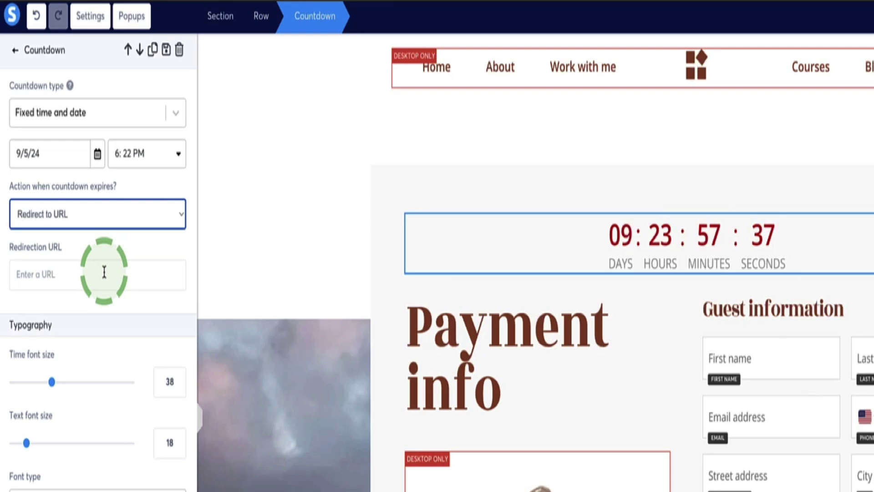
pyautogui.click(104, 273)
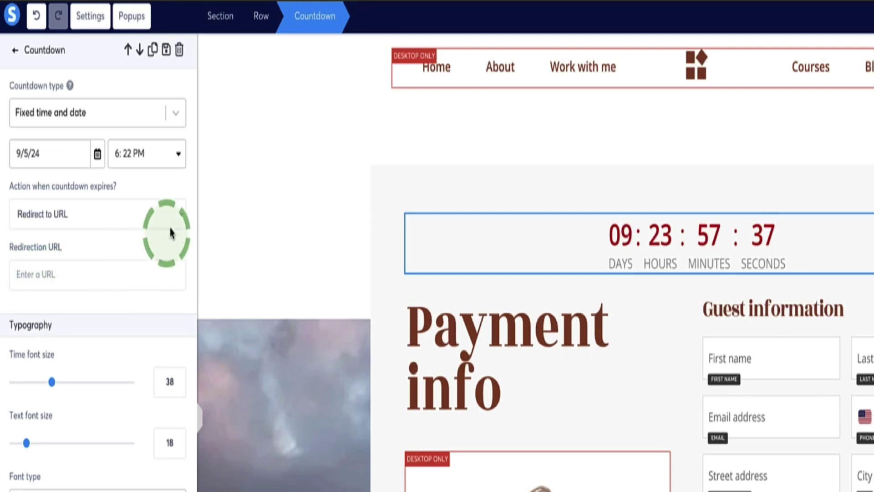
pyautogui.click(170, 214)
pyautogui.click(159, 195)
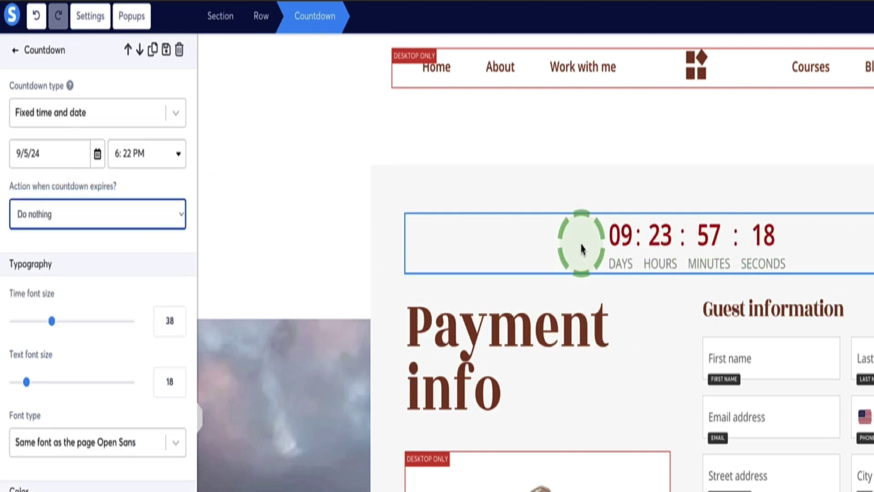
pyautogui.click(185, 214)
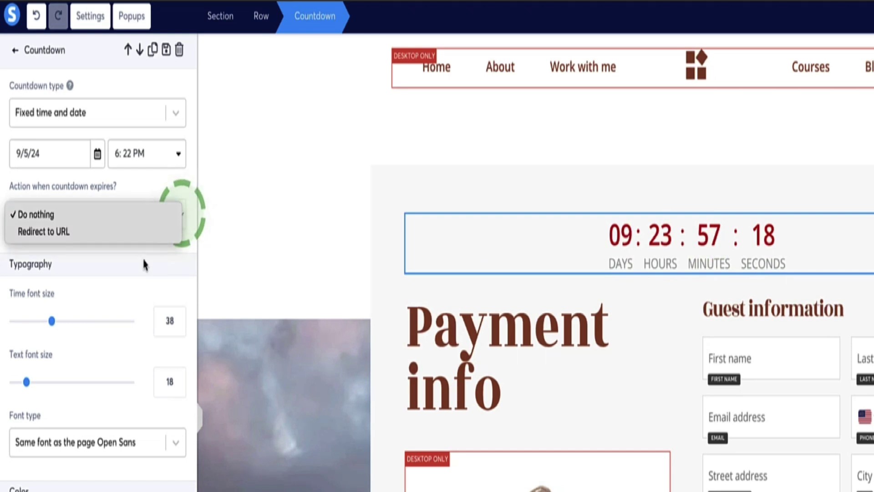
pyautogui.click(140, 232)
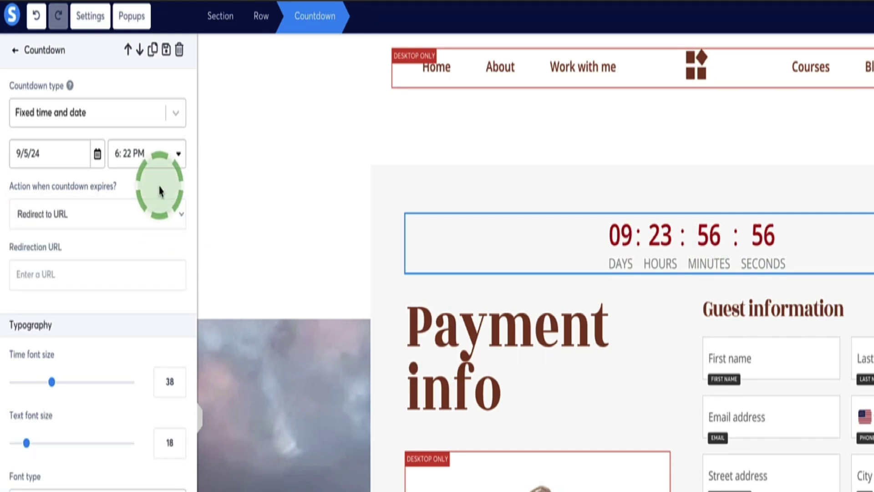
pyautogui.click(171, 112)
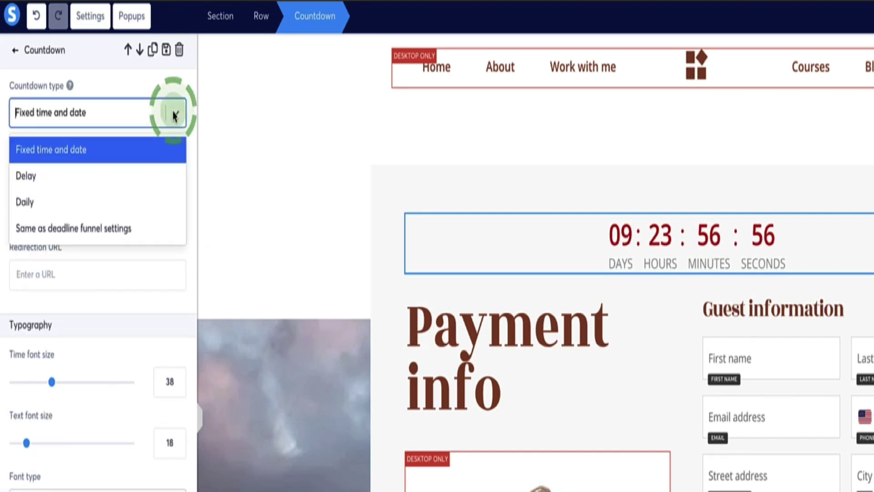
pyautogui.click(134, 176)
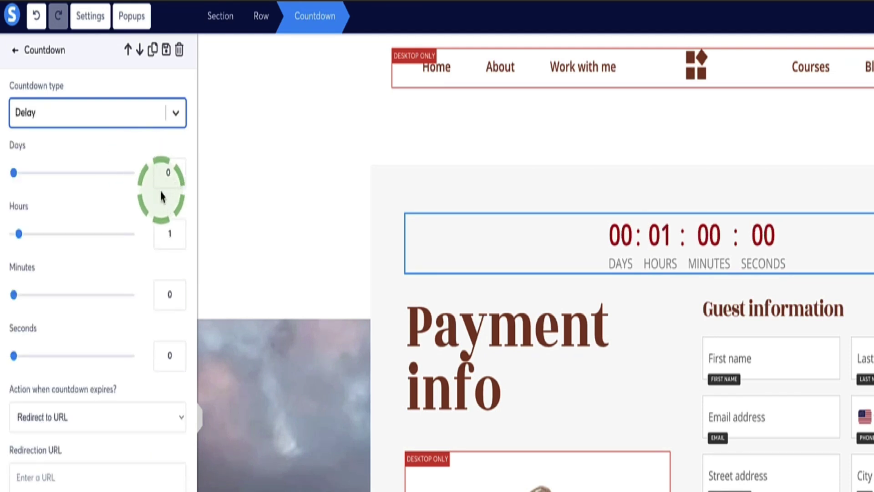
# Step: Set the Delay to 16 hours, 17 minutes and 5 seconds, keeping Redirect to URL on expiry
pyautogui.moveTo(21, 237); pyautogui.dragTo(61, 242)
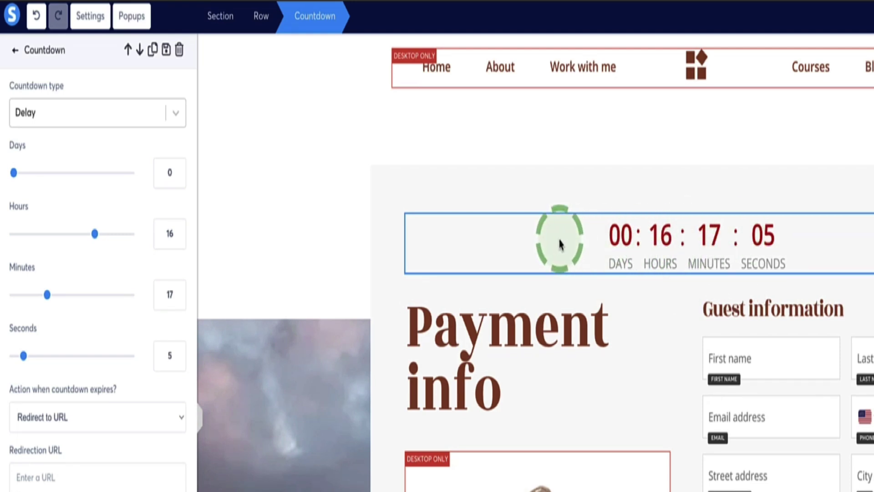
pyautogui.scroll(-1, 166, 420)
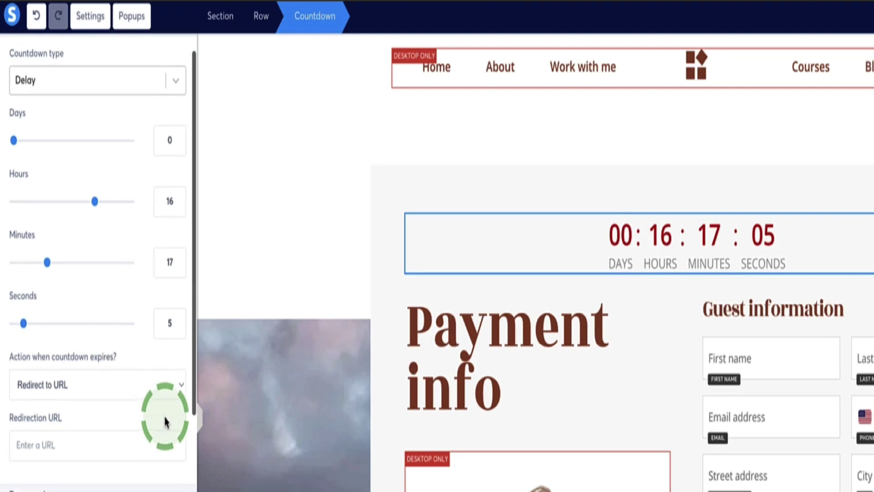
pyautogui.click(181, 391)
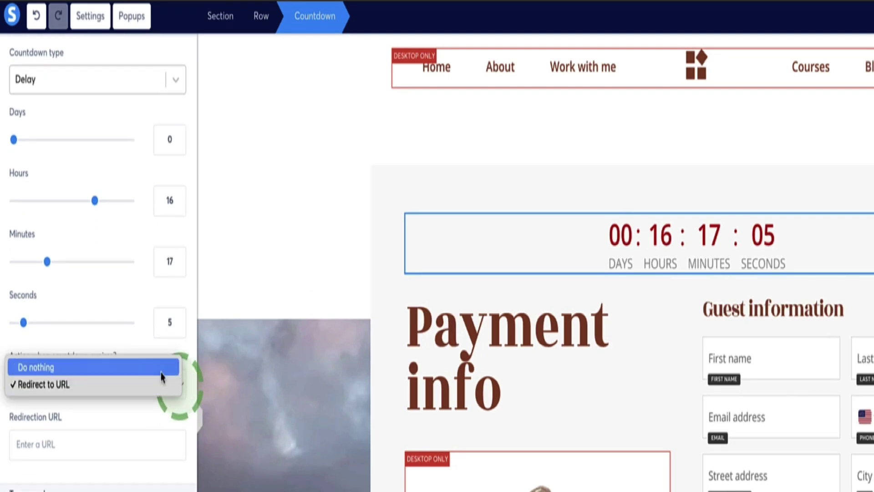
pyautogui.click(172, 387)
pyautogui.scroll(1, 180, 113)
pyautogui.click(179, 113)
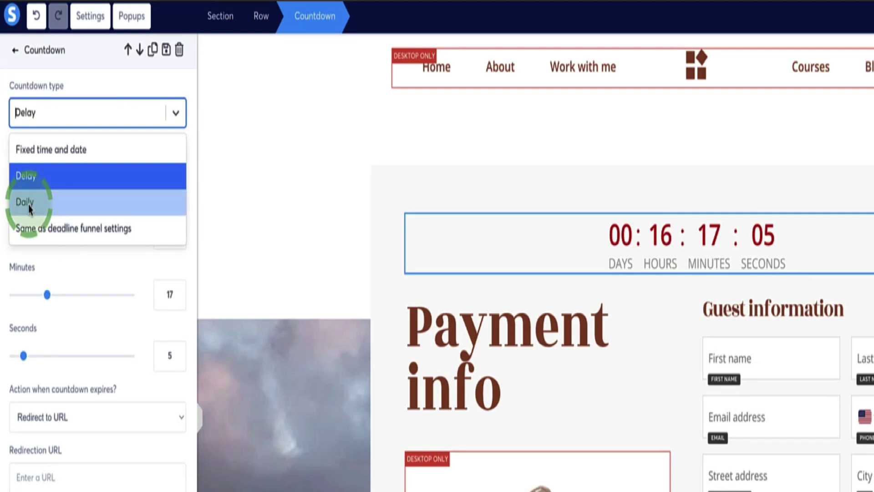
# Step: Switch the countdown type to Daily ending at 11:59 PM, keeping Redirect to URL on expiry
pyautogui.click(21, 202)
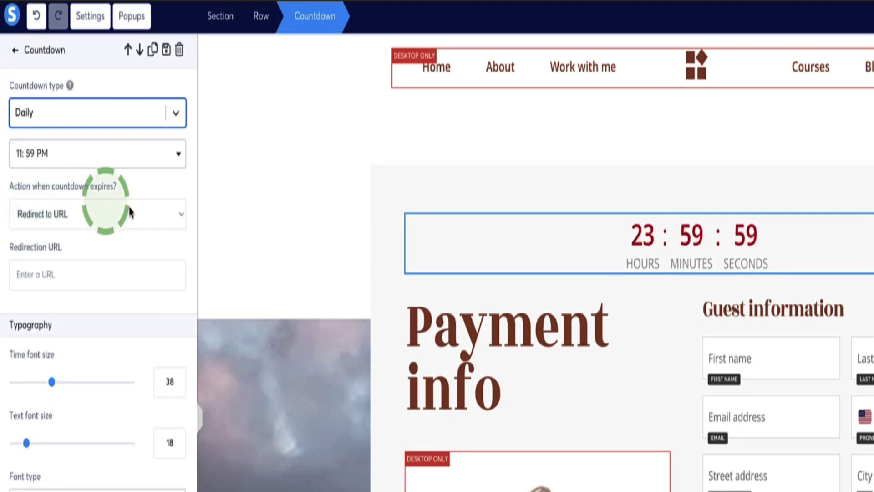
pyautogui.click(179, 158)
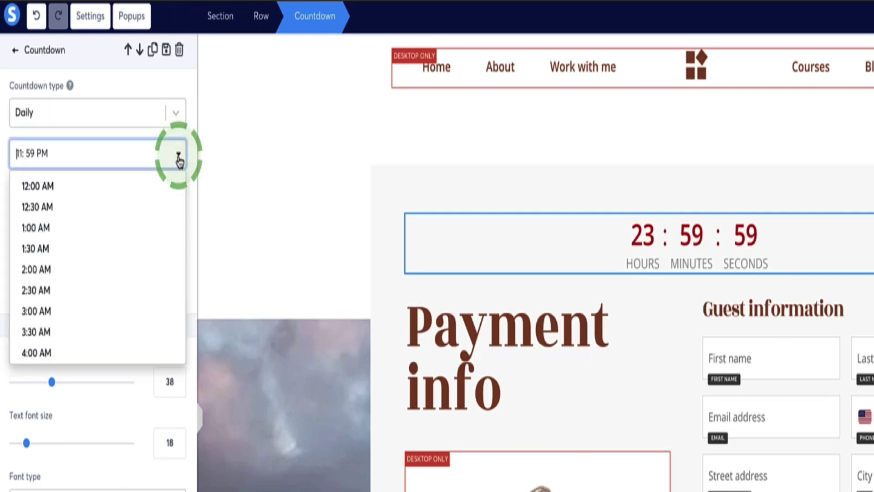
pyautogui.click(178, 157)
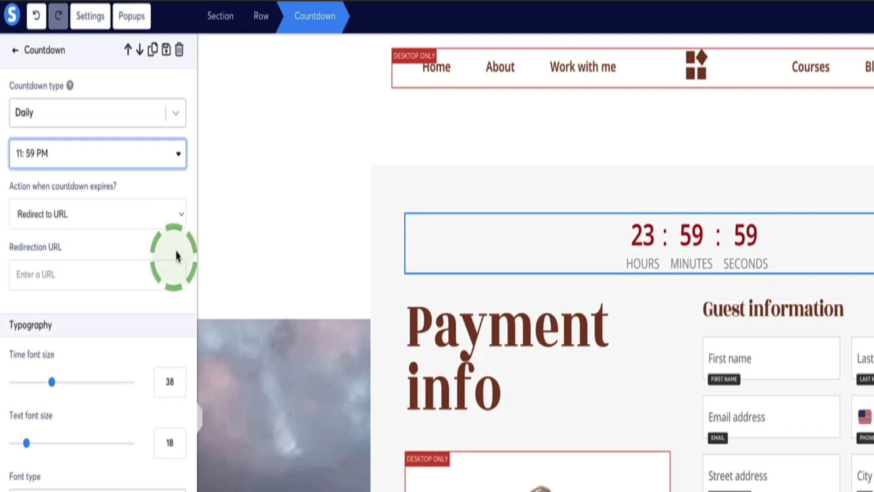
pyautogui.click(181, 213)
pyautogui.click(177, 214)
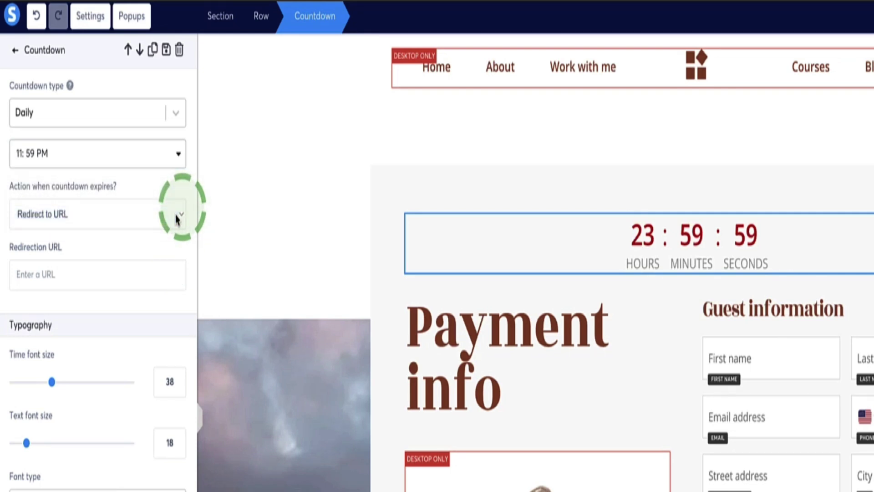
pyautogui.click(178, 116)
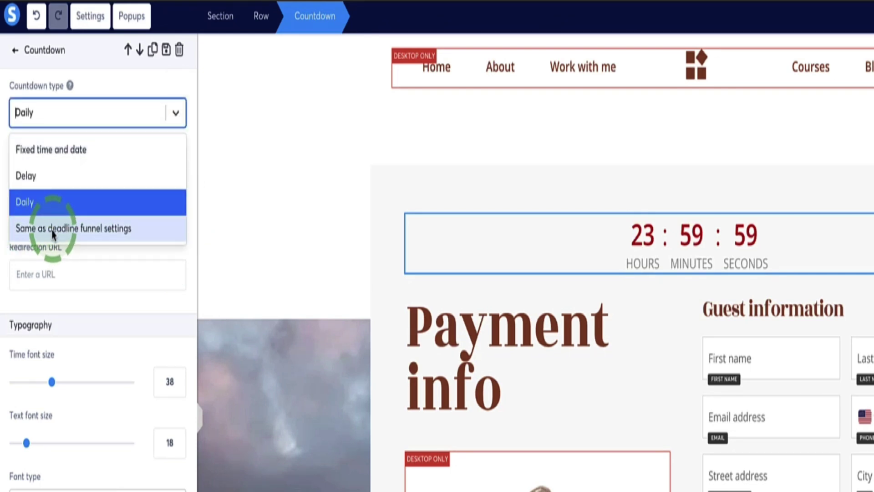
# Step: Set the countdown type to 'Same as deadline funnel settings' and save the page changes
pyautogui.click(92, 235)
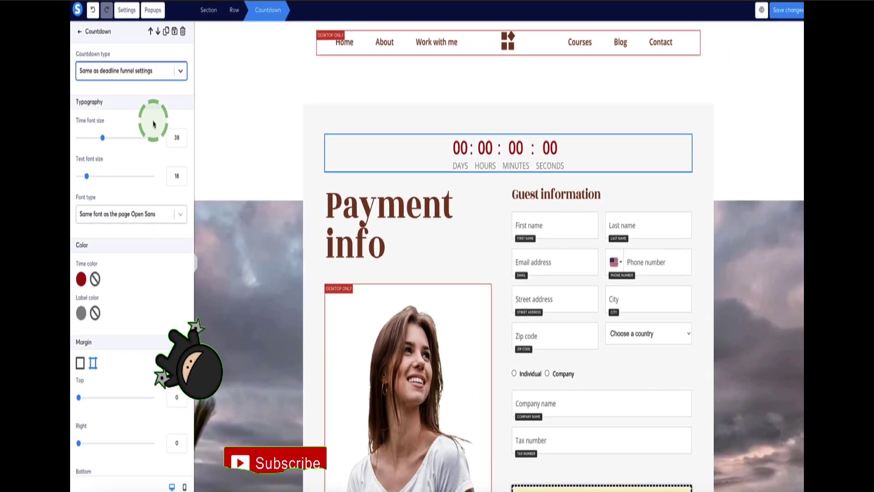
pyautogui.click(786, 12)
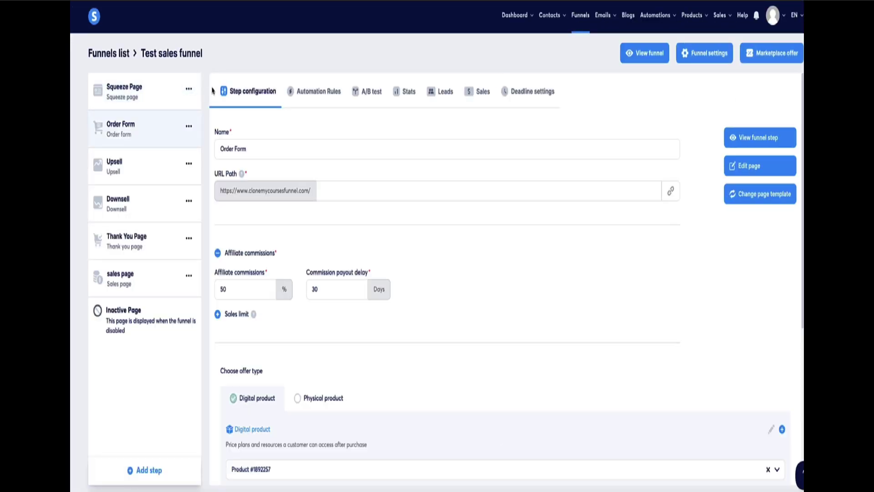
# Step: Enable the funnel's deadline feature with the deadline page expiring in 2 days
pyautogui.click(188, 89)
pyautogui.click(551, 100)
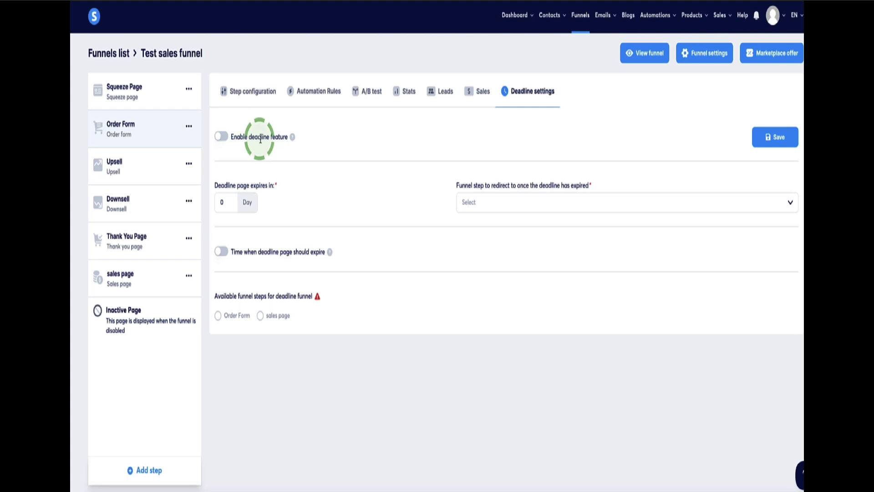
pyautogui.moveTo(292, 137)
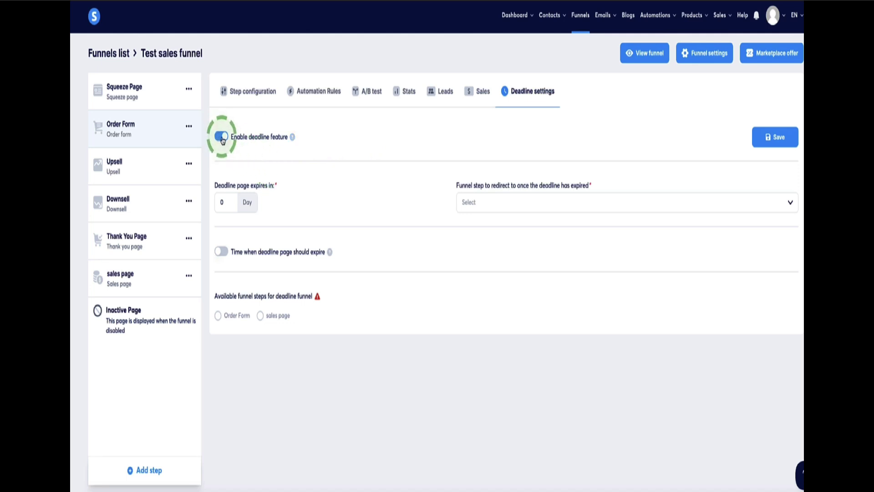
pyautogui.click(221, 204)
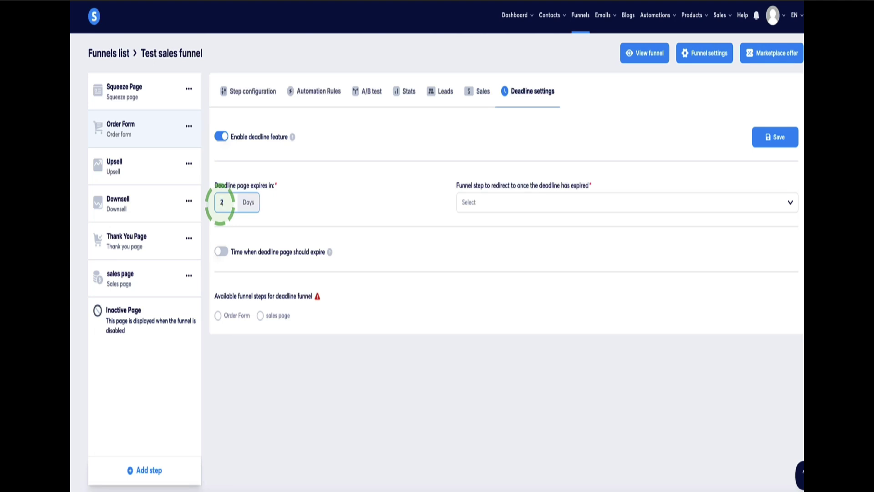
pyautogui.click(323, 196)
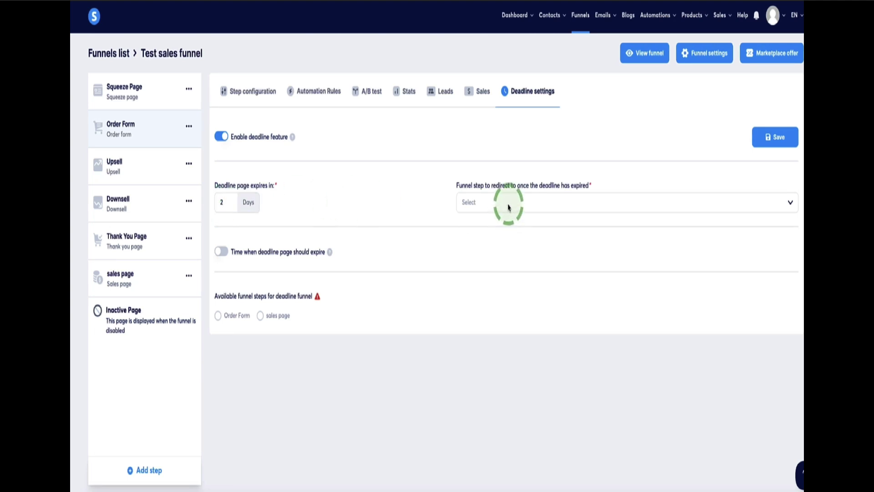
pyautogui.moveTo(591, 188); pyautogui.dragTo(455, 190)
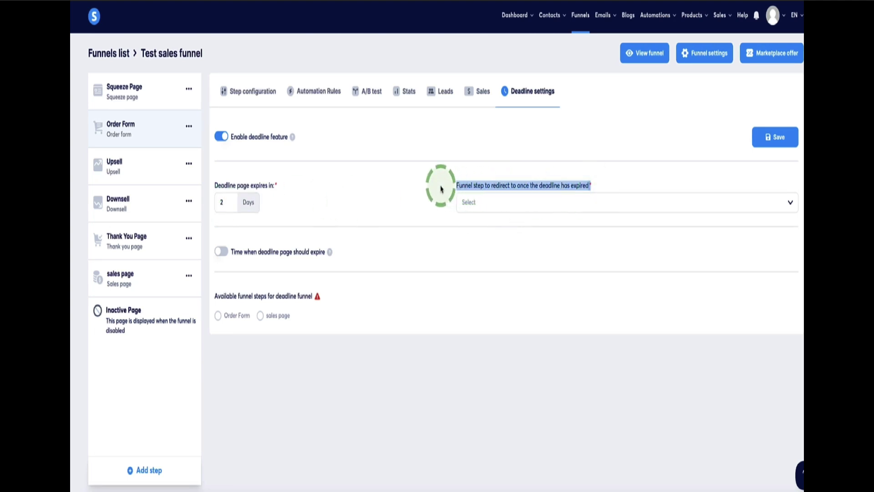
pyautogui.click(475, 204)
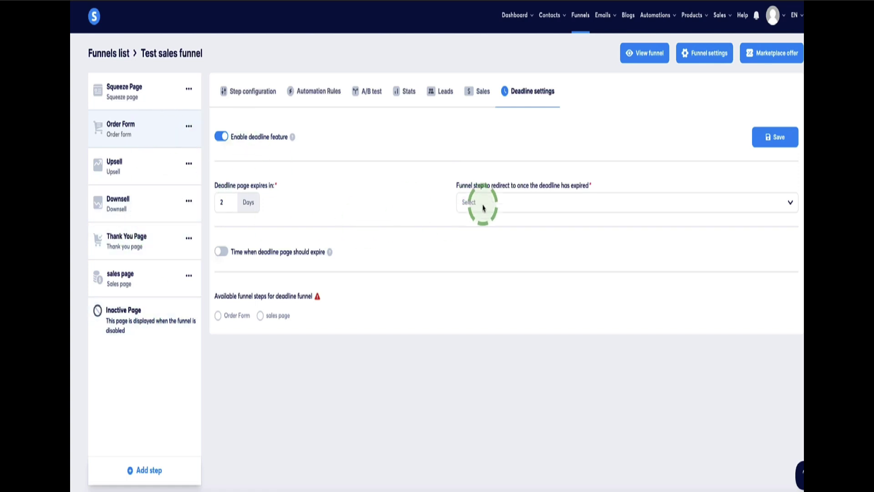
pyautogui.click(539, 205)
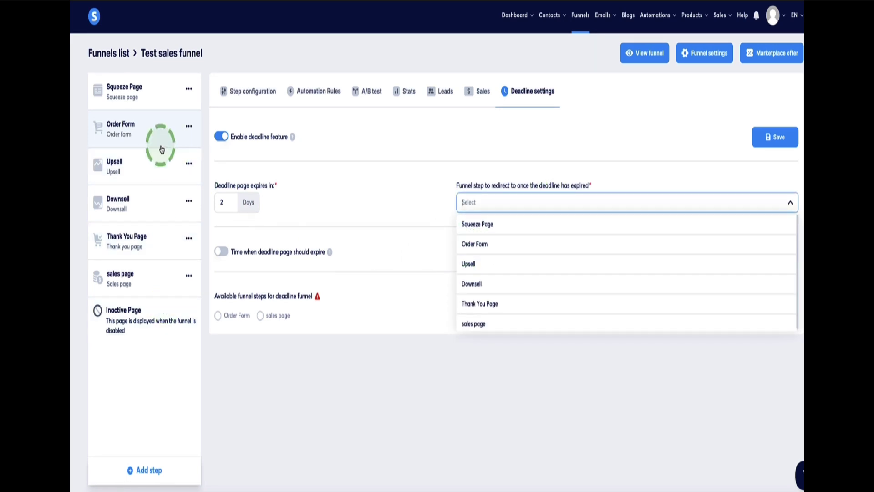
# Step: Create and save a new funnel step of type Webinar registration page named 'webby'
pyautogui.click(374, 181)
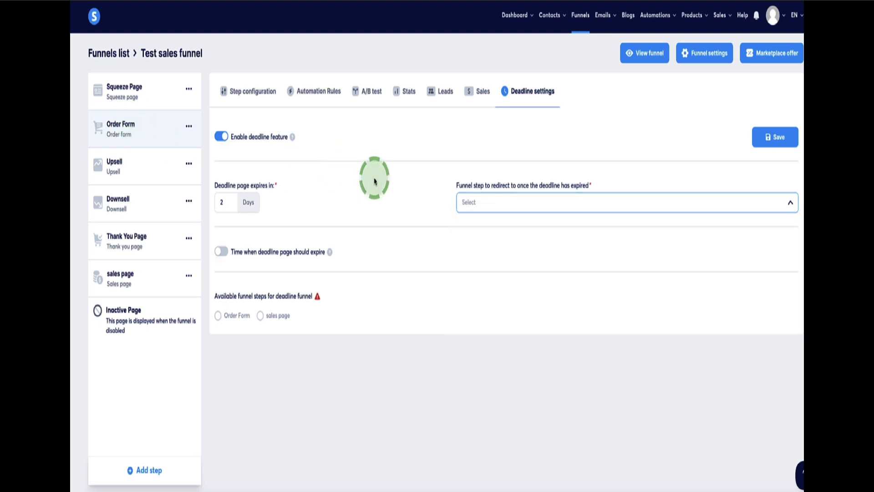
pyautogui.click(149, 470)
pyautogui.click(385, 273)
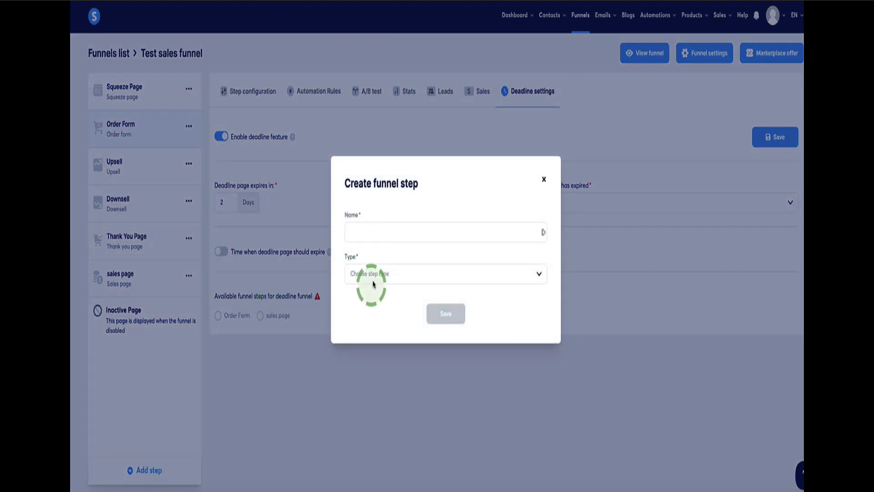
pyautogui.scroll(-8, 398, 321)
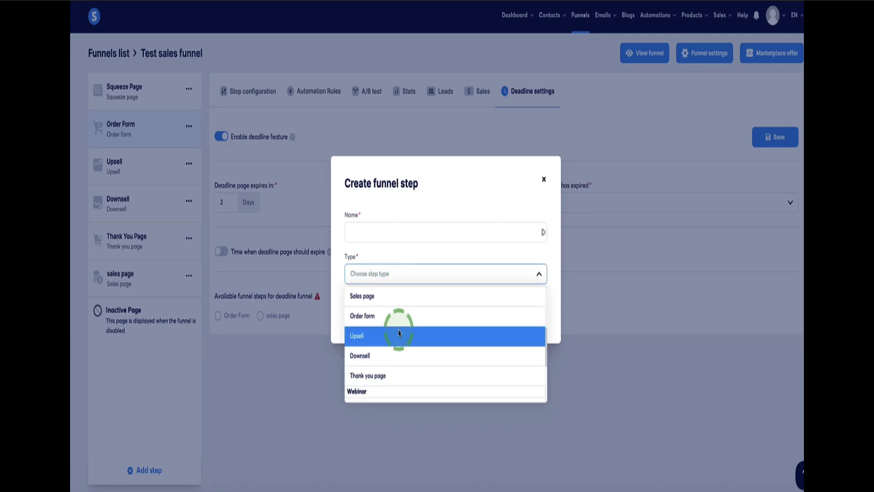
pyautogui.scroll(1, 415, 325)
pyautogui.scroll(-1, 401, 321)
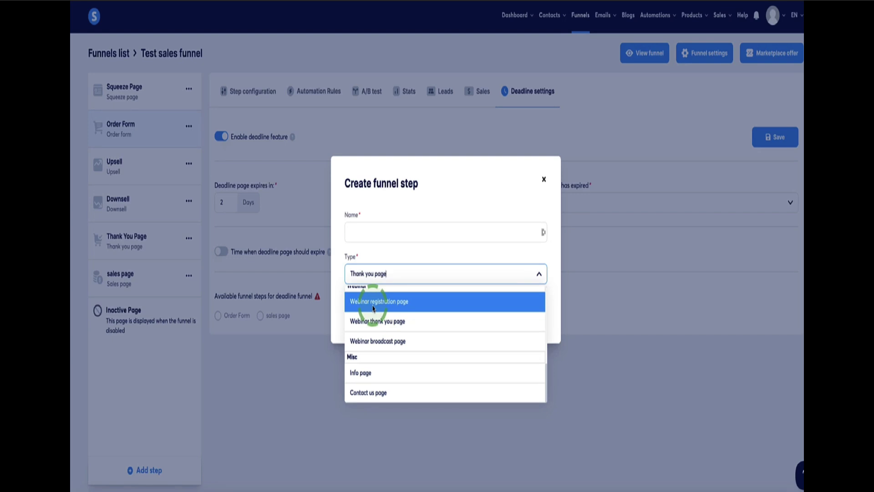
pyautogui.click(373, 308)
pyautogui.click(369, 231)
pyautogui.write('webby')
pyautogui.click(444, 314)
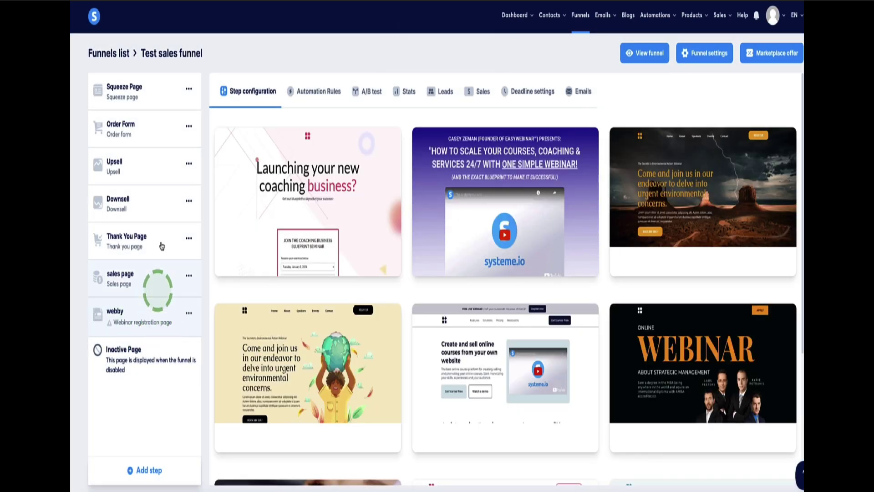
# Step: Set the funnel deadline to 2 days, redirecting to the webby step on expiry
pyautogui.click(534, 106)
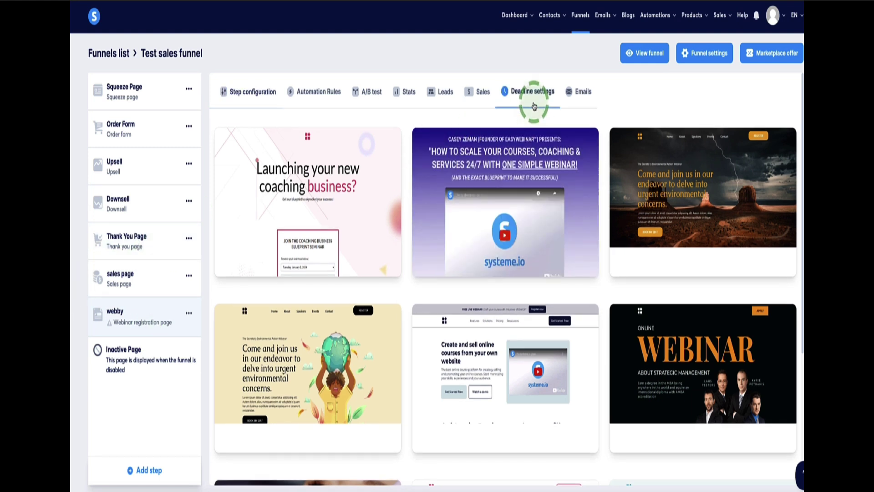
pyautogui.moveTo(476, 175)
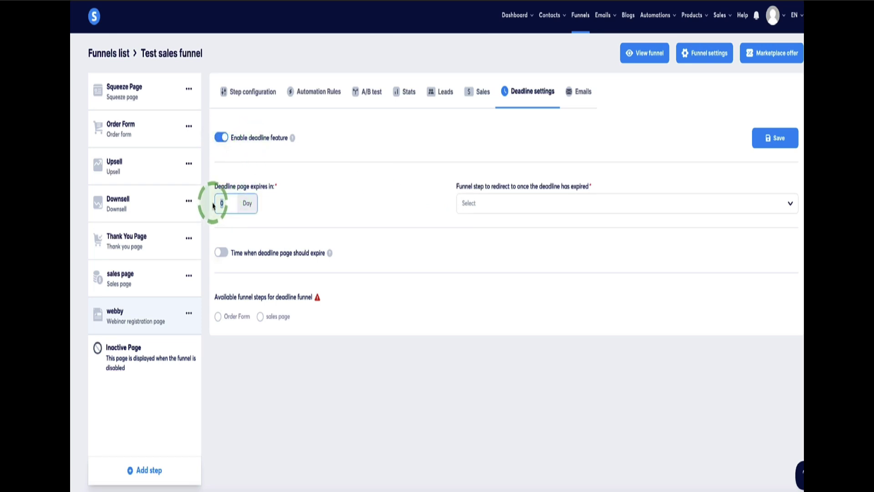
pyautogui.write('2')
pyautogui.click(668, 204)
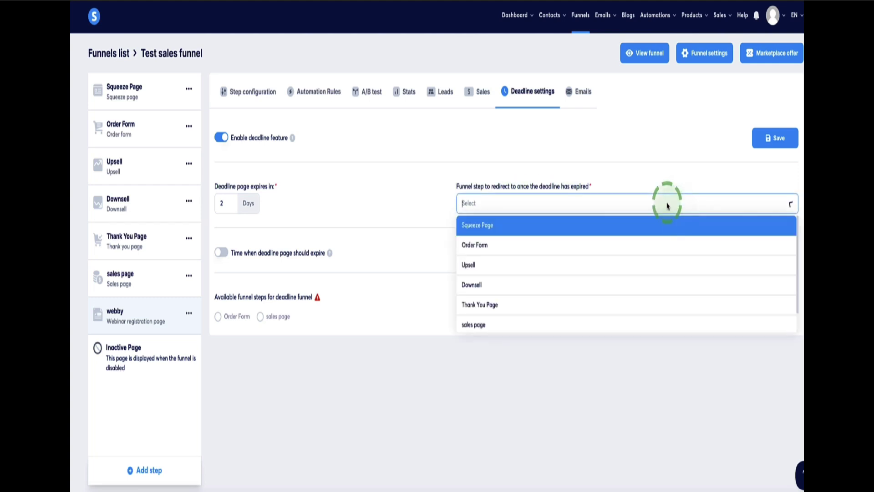
pyautogui.scroll(-1, 634, 254)
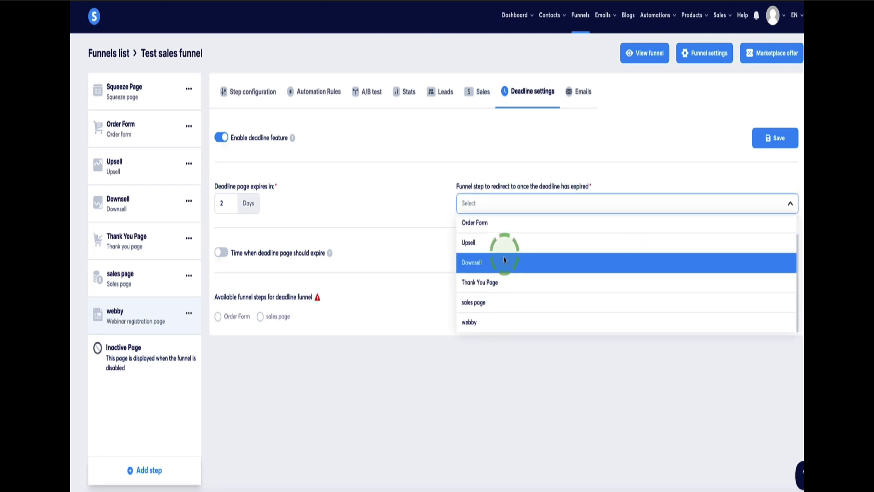
pyautogui.click(458, 321)
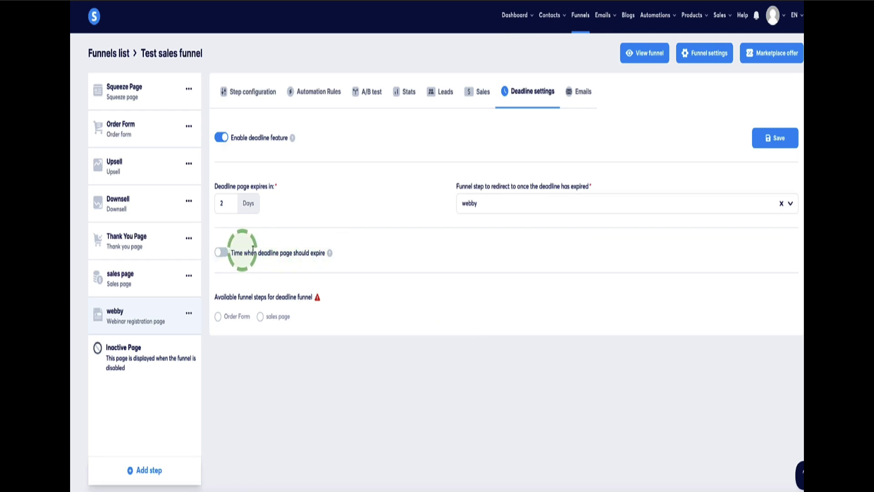
# Step: Enable a specific expiry time, mark Order Form as a deadline step, and save
pyautogui.click(222, 254)
pyautogui.moveTo(330, 254)
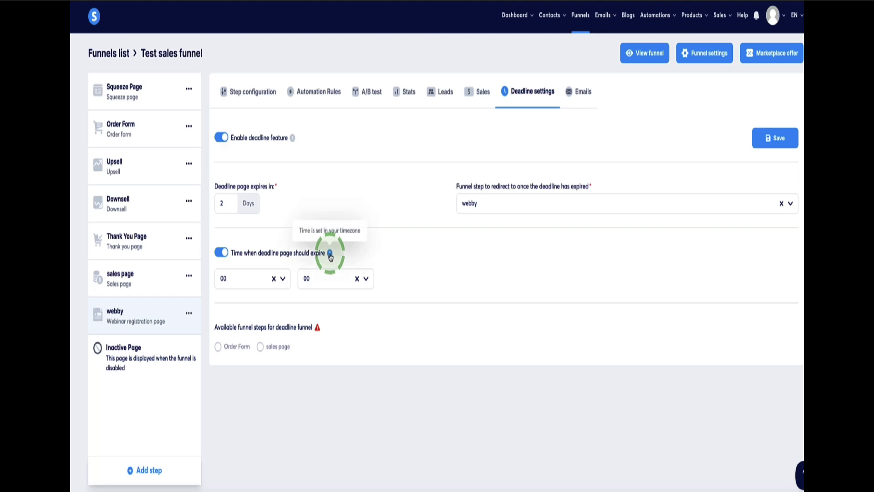
pyautogui.moveTo(318, 232); pyautogui.dragTo(352, 232)
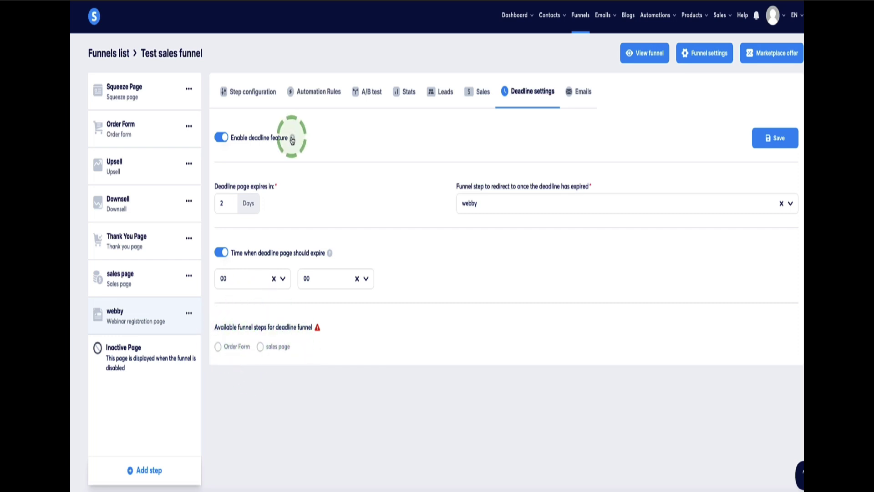
pyautogui.moveTo(293, 138)
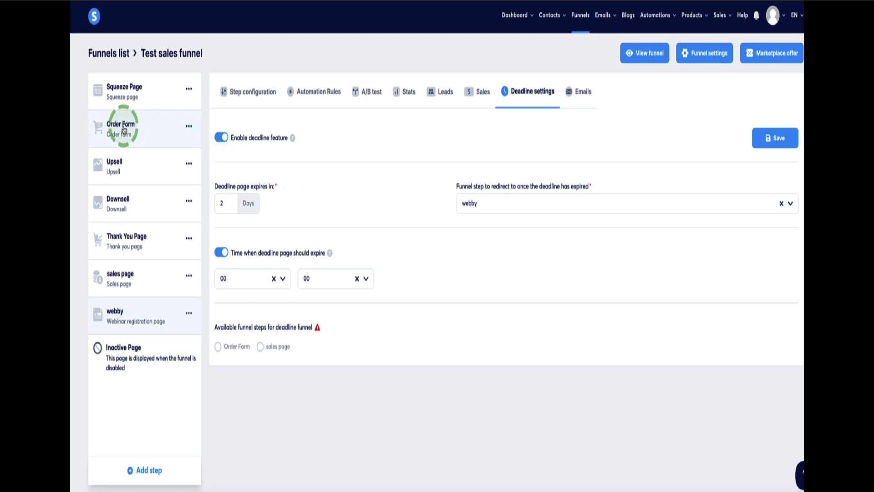
pyautogui.click(219, 348)
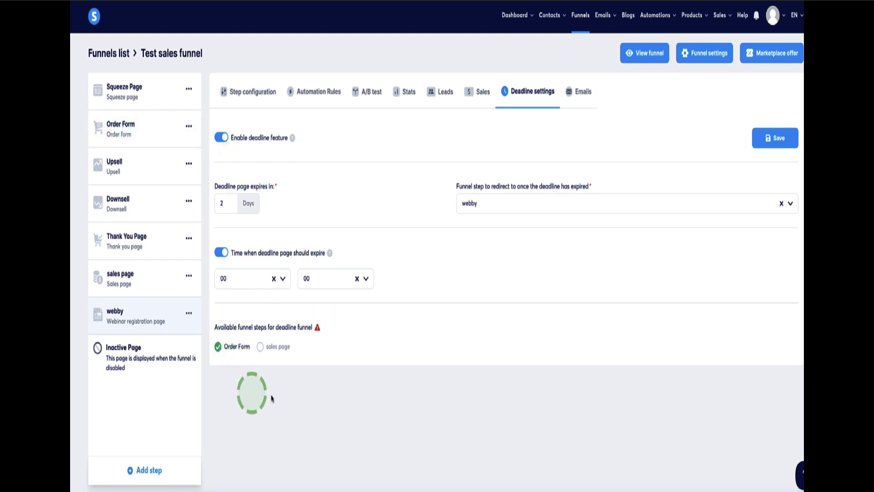
pyautogui.click(776, 137)
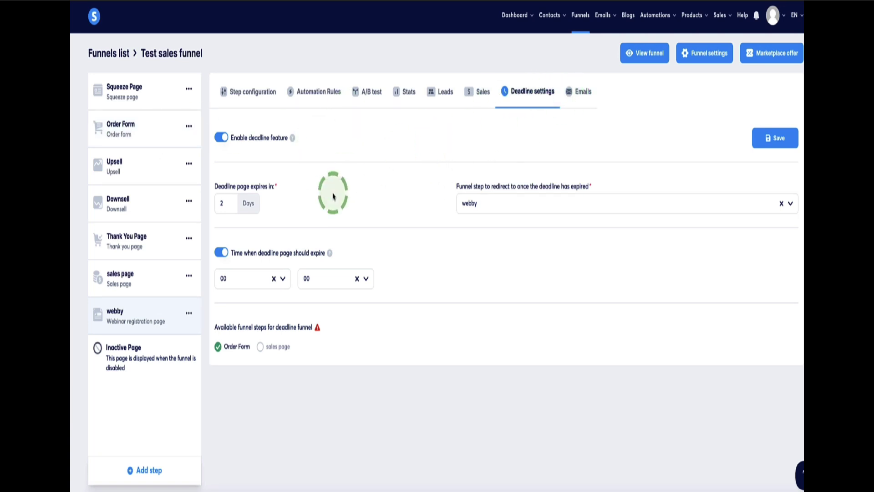
# Step: Open the Order Form page in the editor and change its countdown timer type to Delay
pyautogui.click(160, 129)
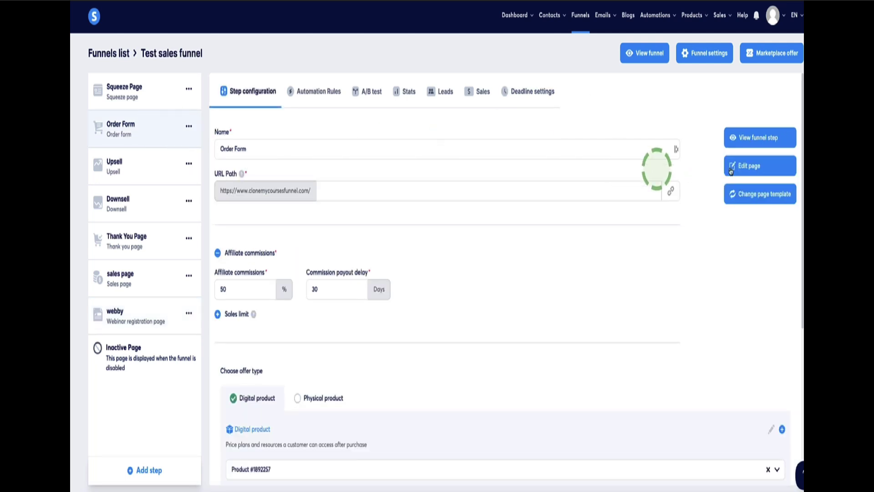
pyautogui.click(765, 166)
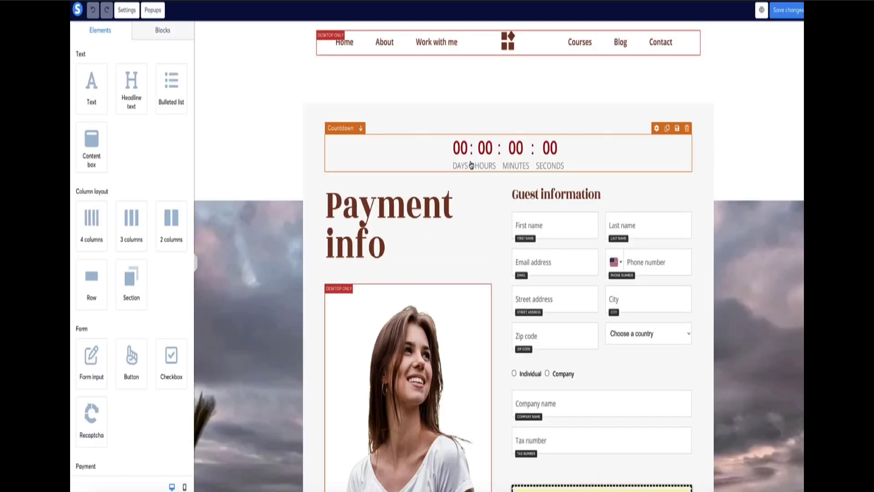
pyautogui.click(470, 157)
pyautogui.click(131, 70)
pyautogui.click(133, 109)
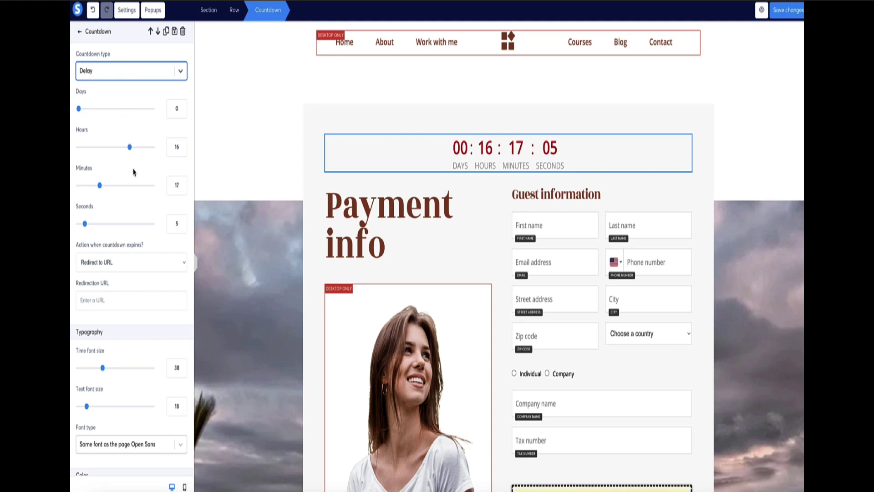